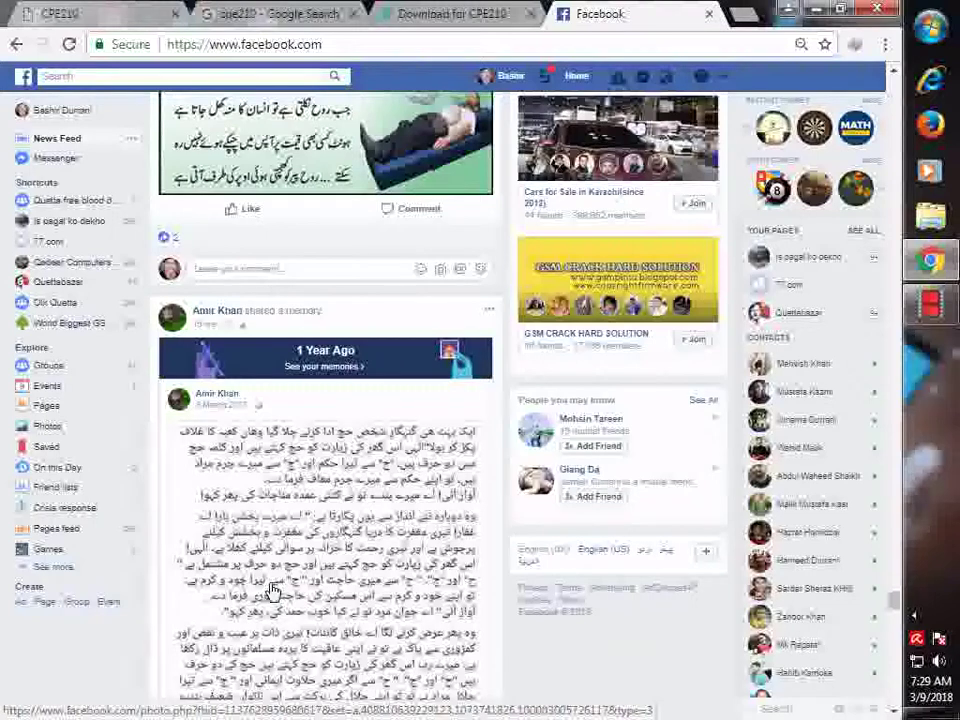
- Switch from the Facebook feed to the 'cpe210 - Google Search' image results tab
click(243, 16)
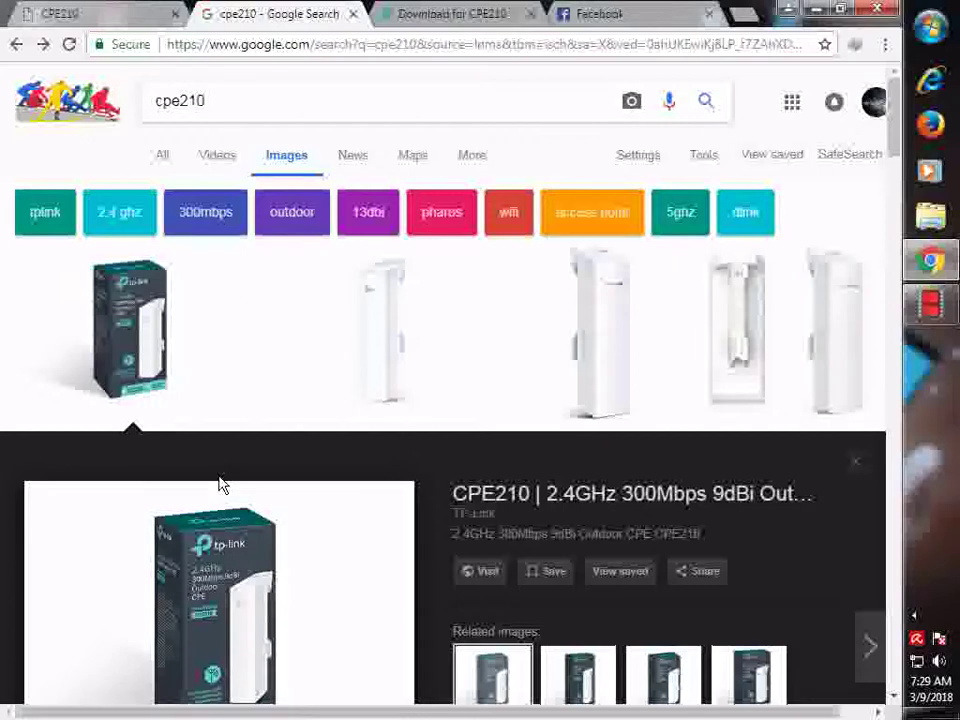
- Scroll down the Google Images preview of the TP-Link CPE210 2.4GHz outdoor CPE
scroll(228, 486, down, 3)
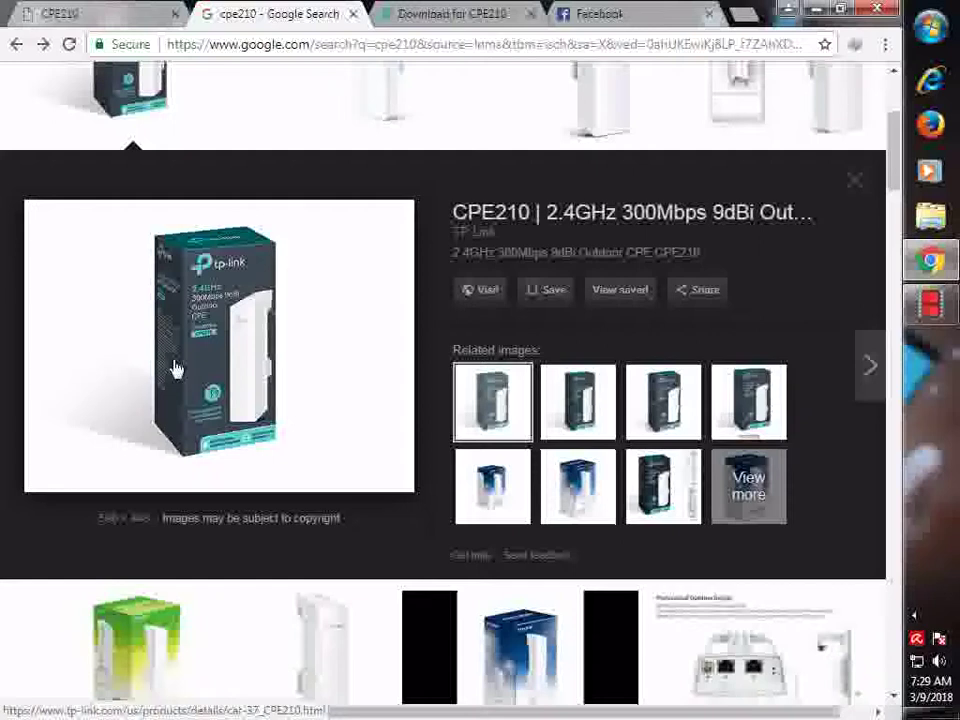
- Log in to the CPE210 management page at 192.168.0.254 with the device's user name and password
click(105, 12)
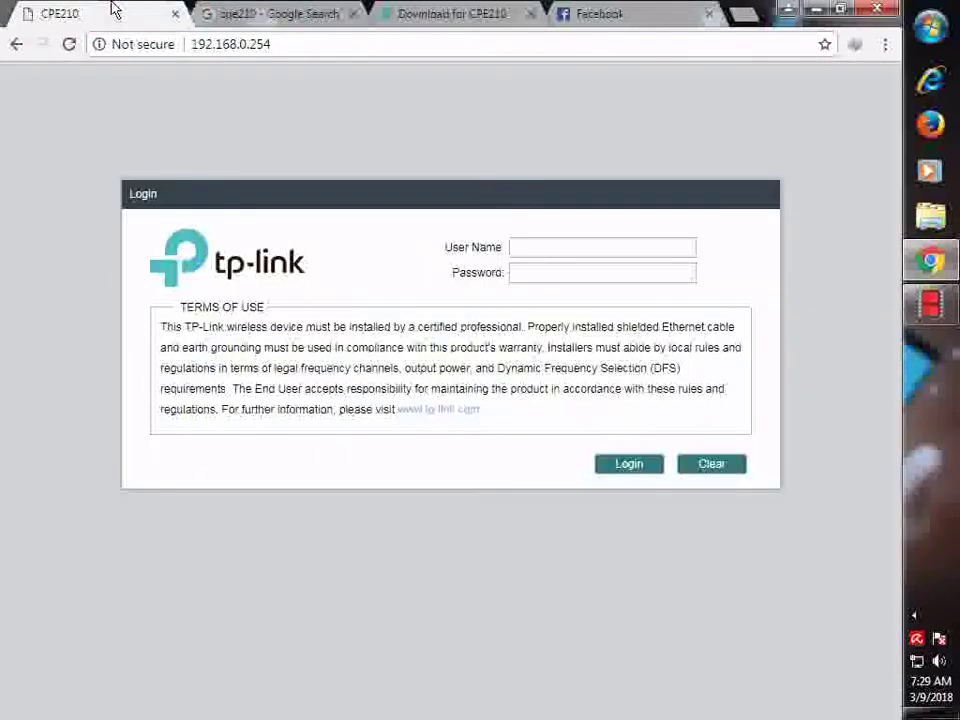
click(587, 238)
text(admin)
key(Tab)
text(admin)
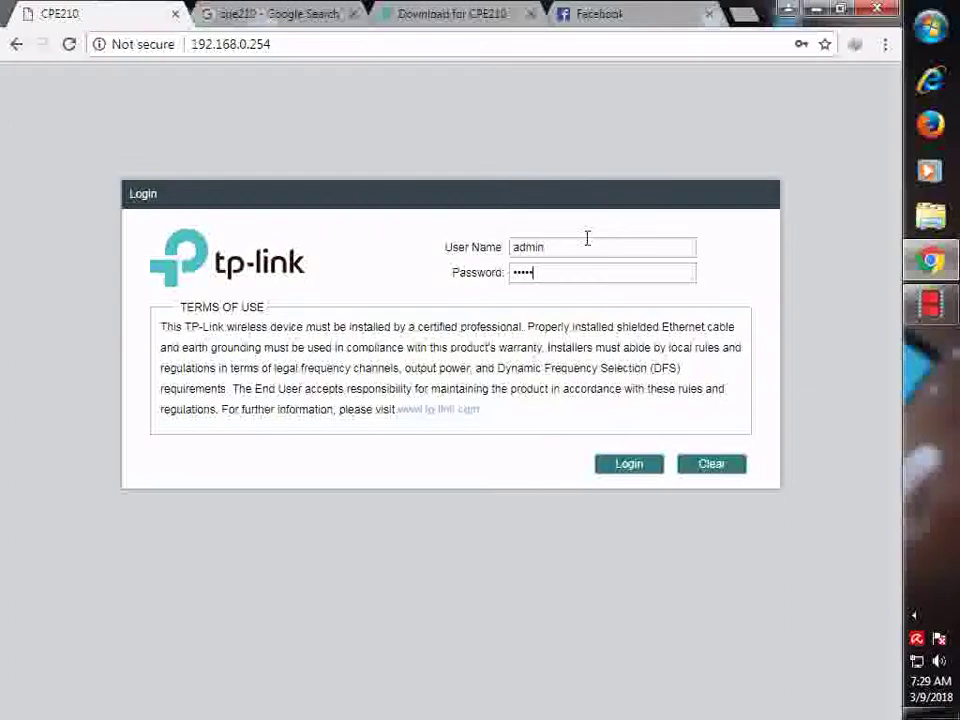
key(Return)
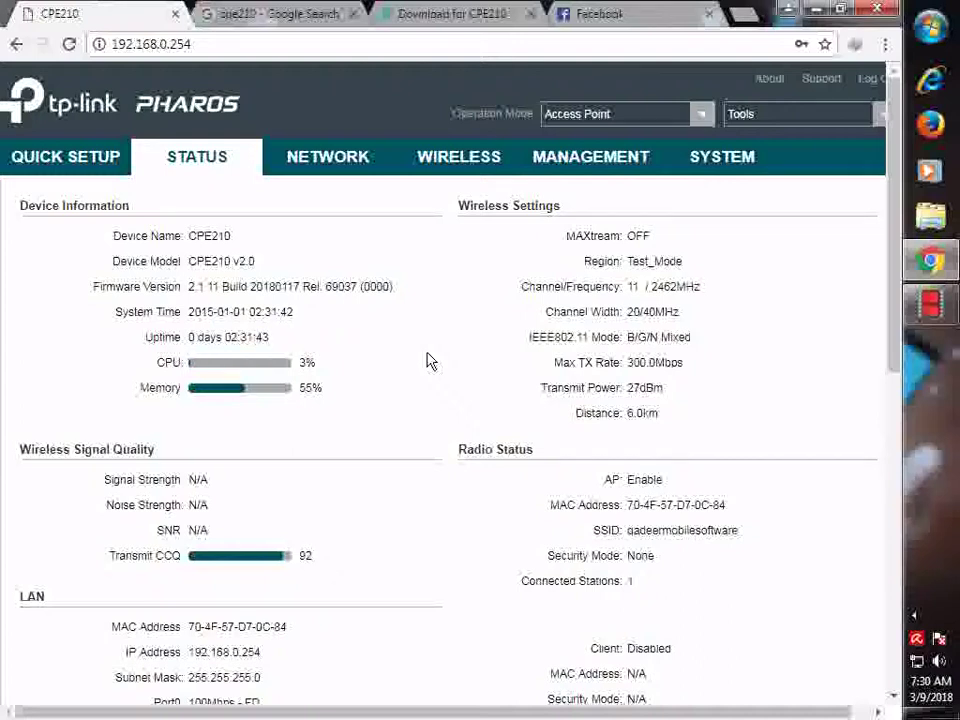
scroll(425, 362, down, 3)
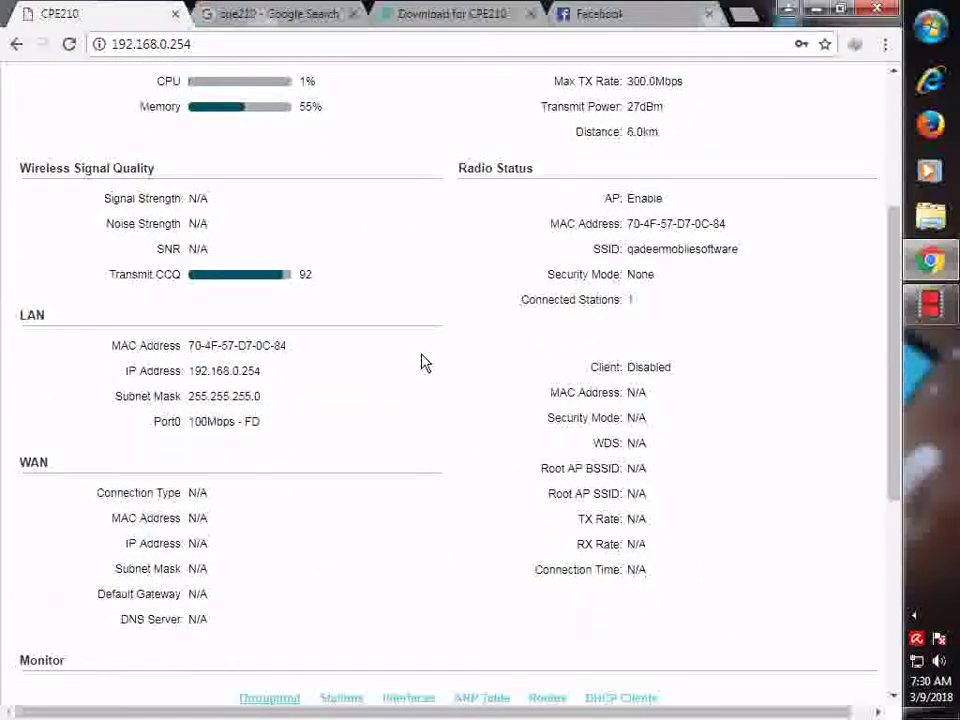
scroll(425, 362, up, 3)
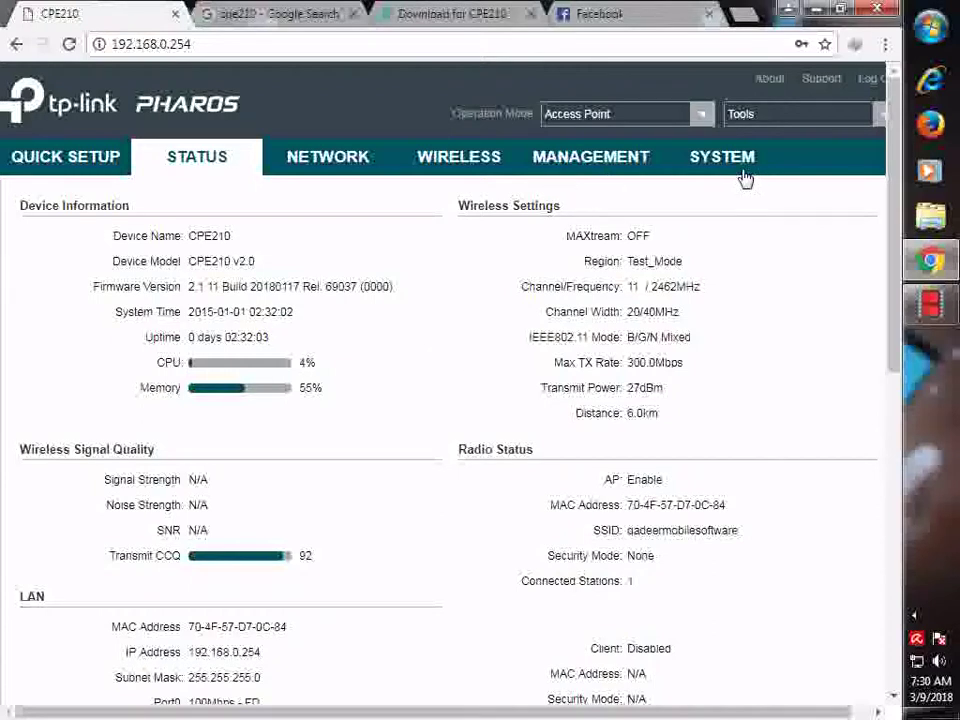
- Scroll the CPE210 V2 download page to the firmware table listing the 2018-02-13, 4.70 MB release
click(440, 14)
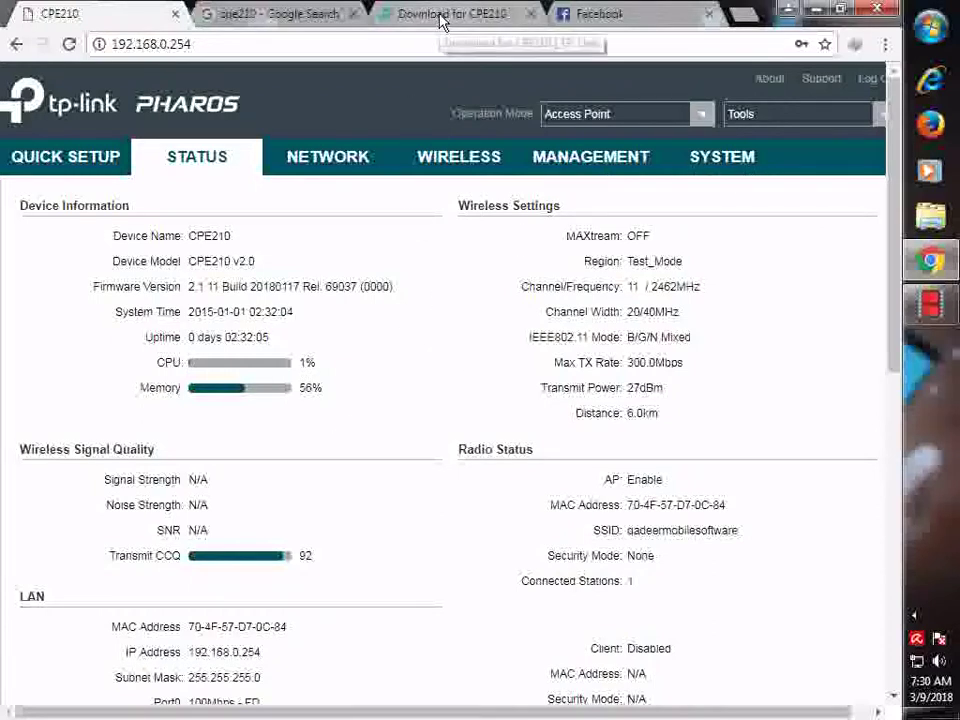
scroll(328, 386, up, 10)
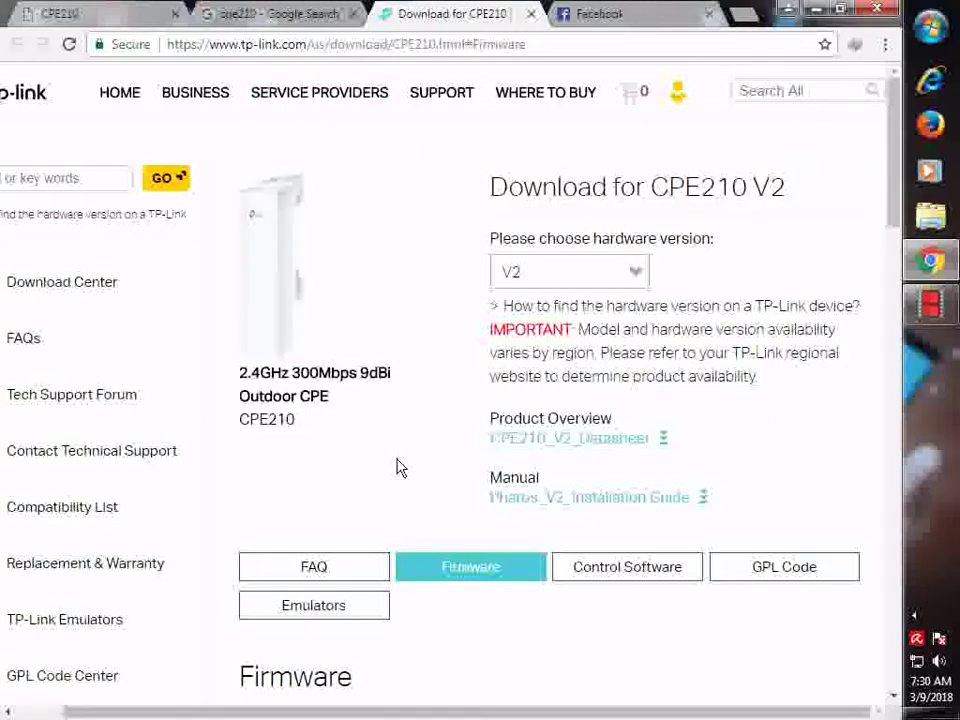
scroll(397, 468, down, 3)
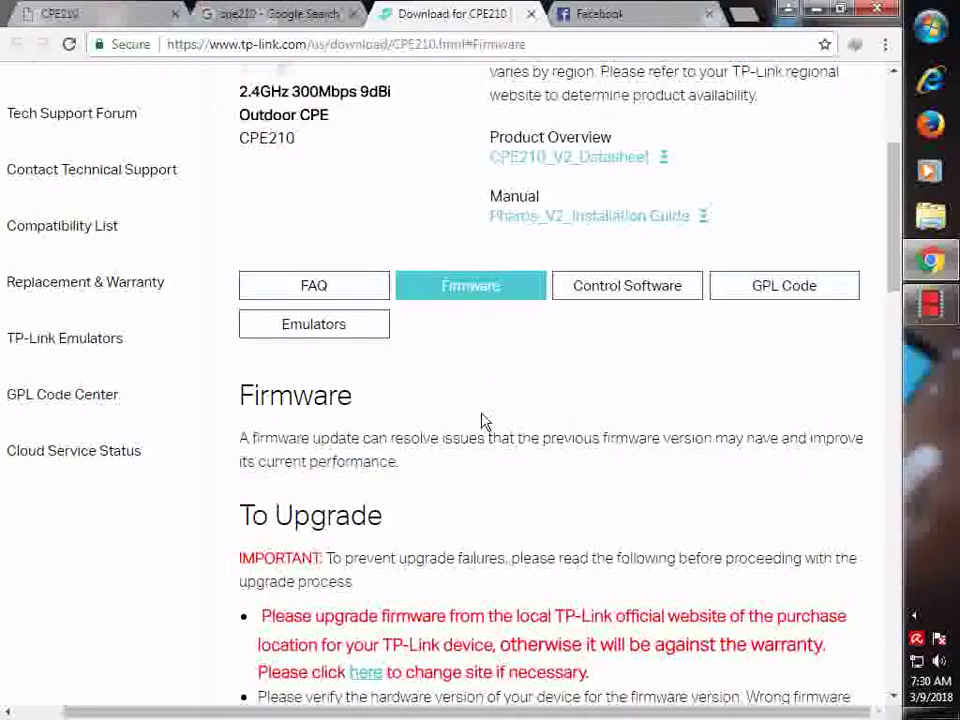
scroll(487, 421, down, 1)
scroll(487, 421, down, 6)
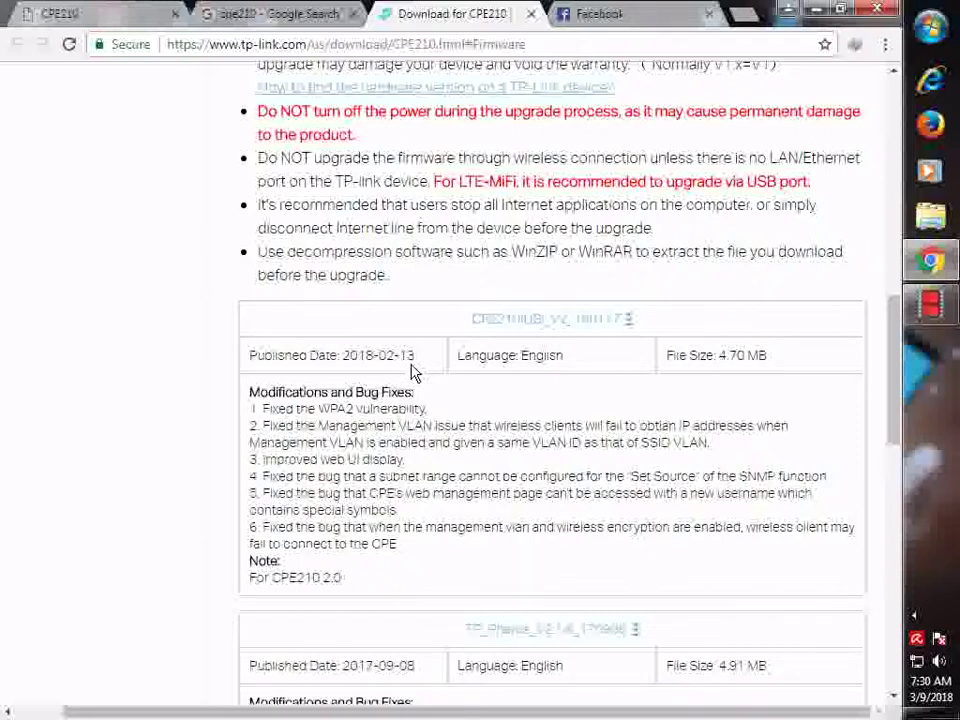
- On the CPE210's SYSTEM page, browse for a firmware file under Firmware Update
click(88, 14)
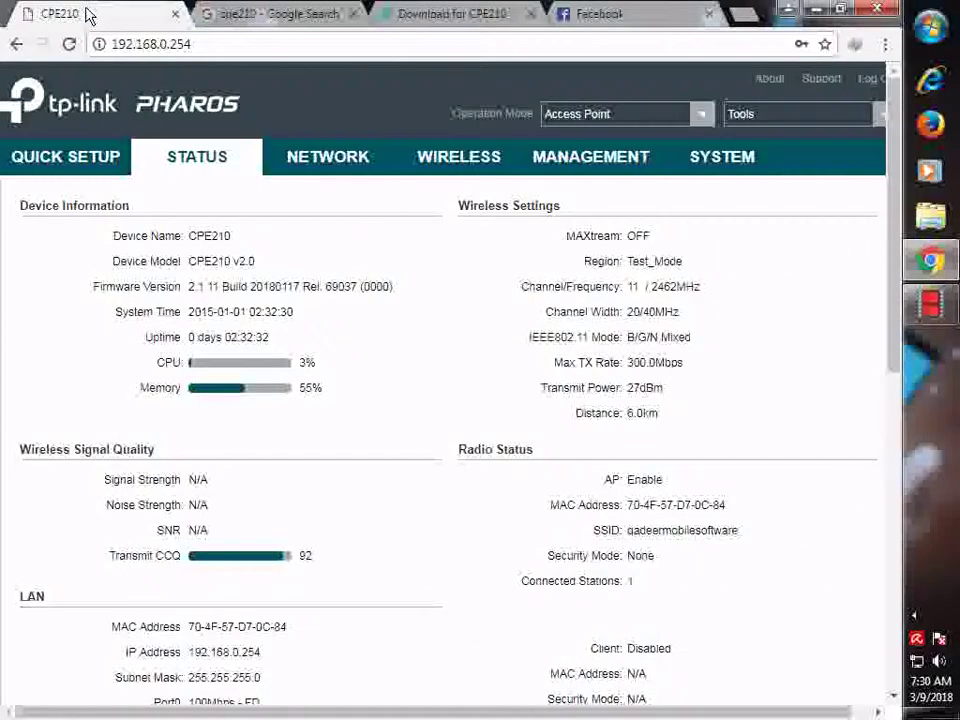
click(699, 166)
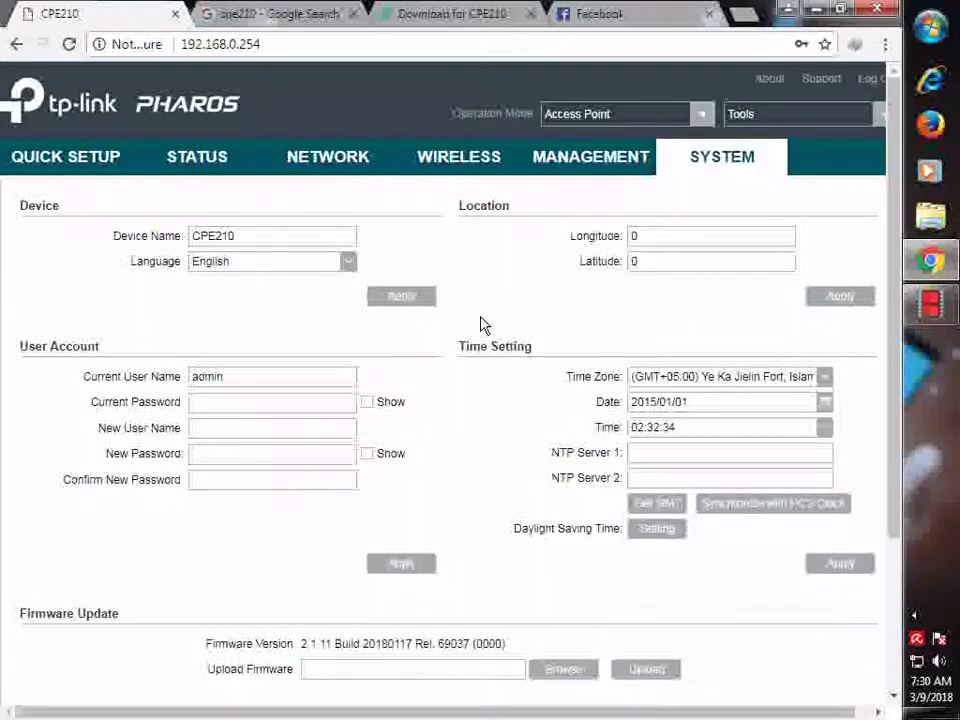
scroll(394, 343, down, 2)
scroll(394, 343, down, 1)
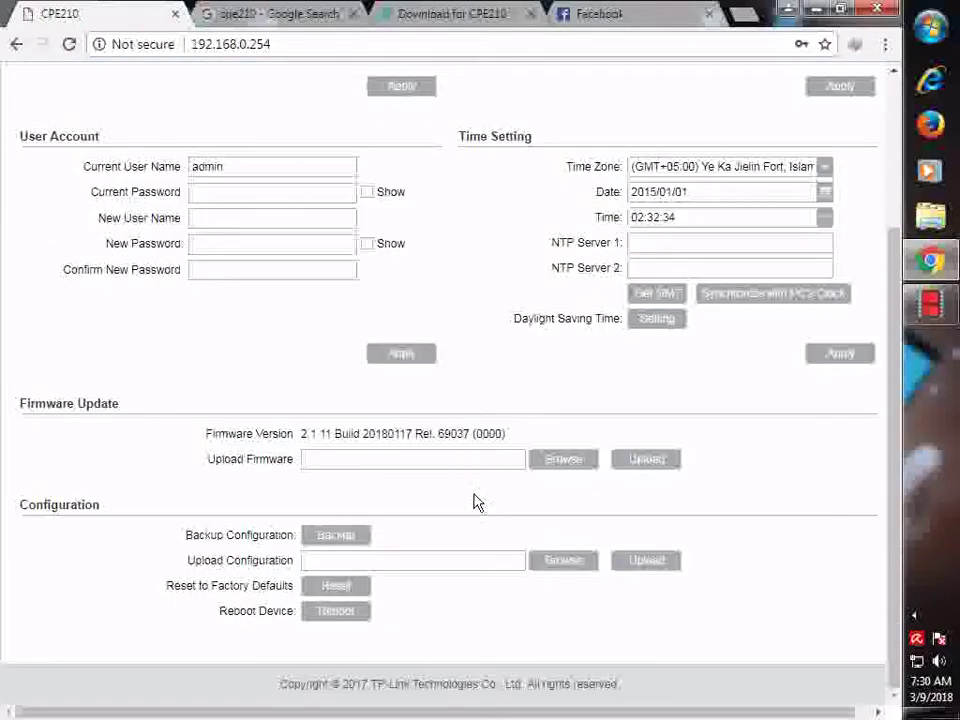
click(549, 468)
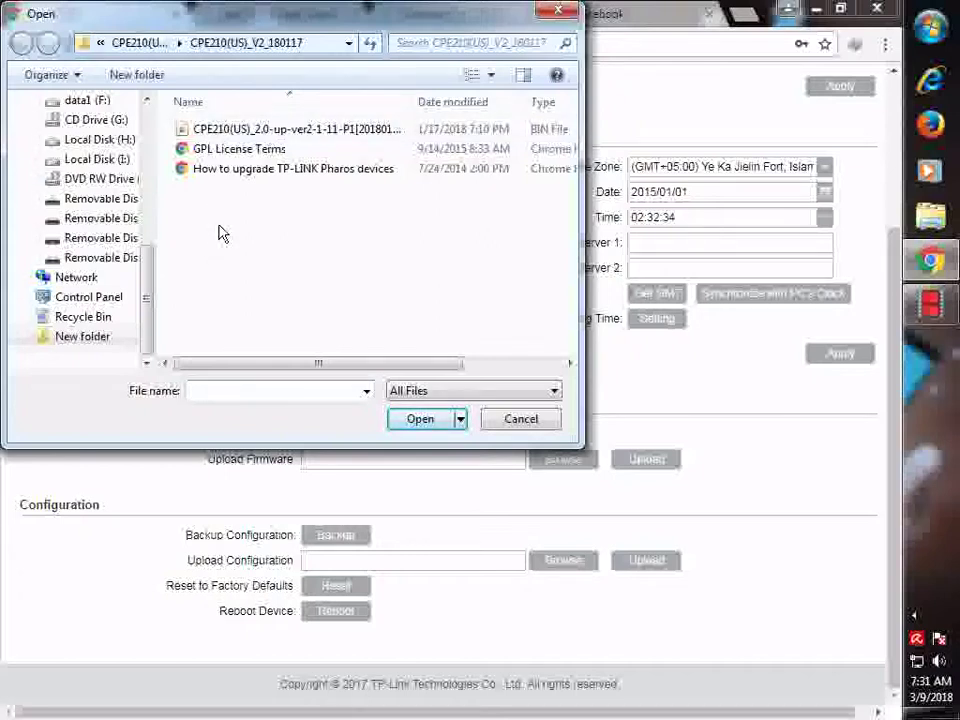
- Choose the CPE210(US)_2.0-up-ver2-1-11-P1 BIN file as the firmware to upload
click(205, 133)
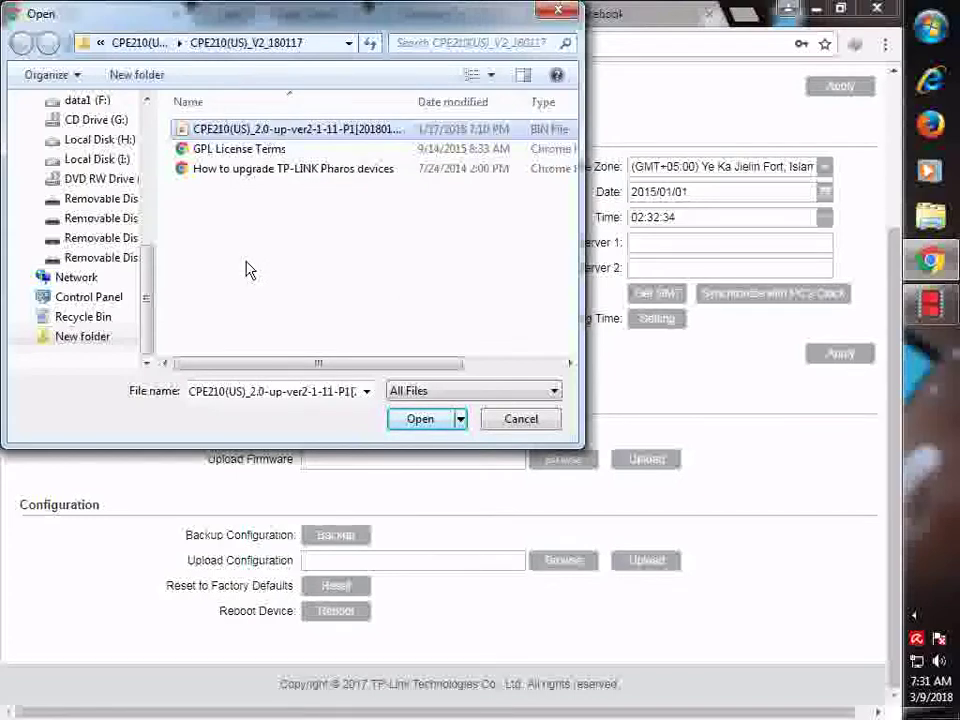
click(416, 419)
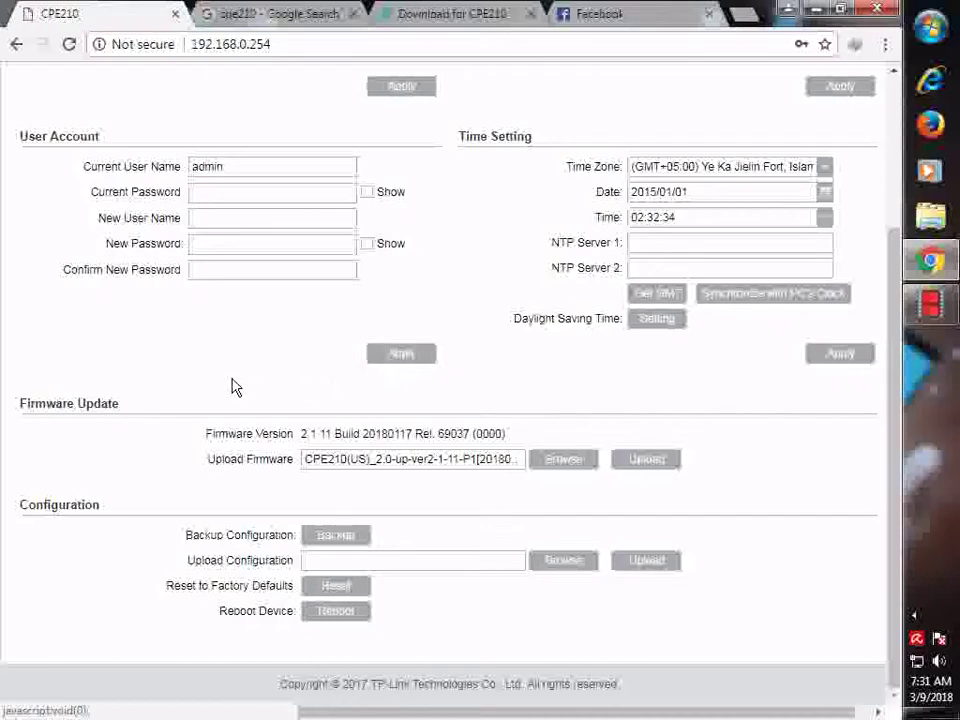
scroll(228, 388, up, 3)
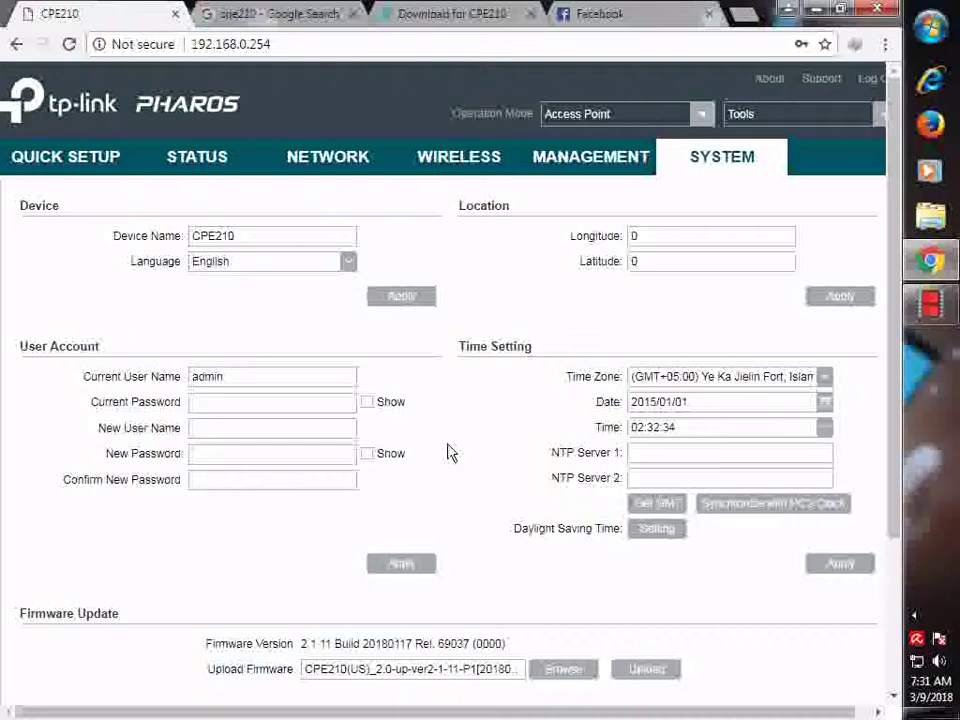
click(197, 157)
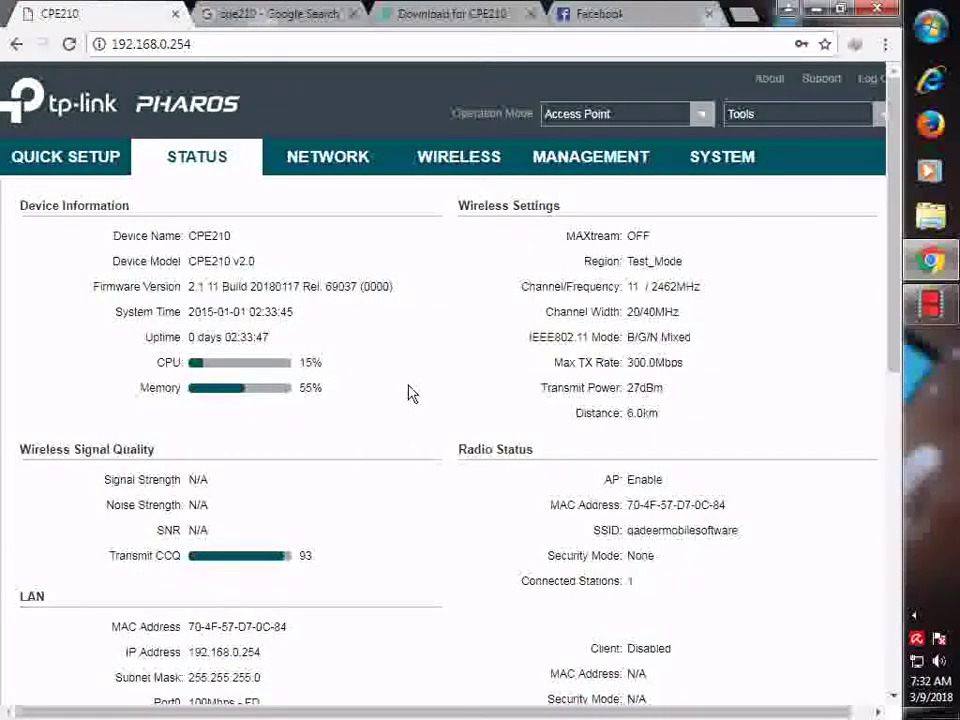
- Review the Status readouts and Monitor graphs, confirming firmware 2.1.11 Build 20180117
scroll(414, 398, down, 2)
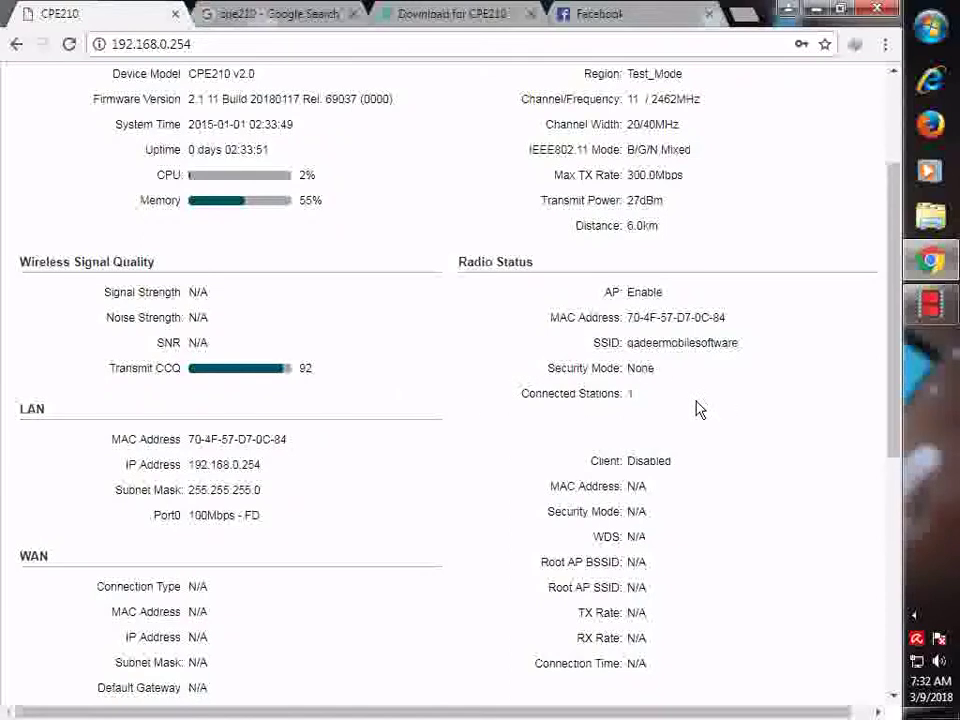
scroll(453, 448, down, 1)
scroll(452, 448, down, 4)
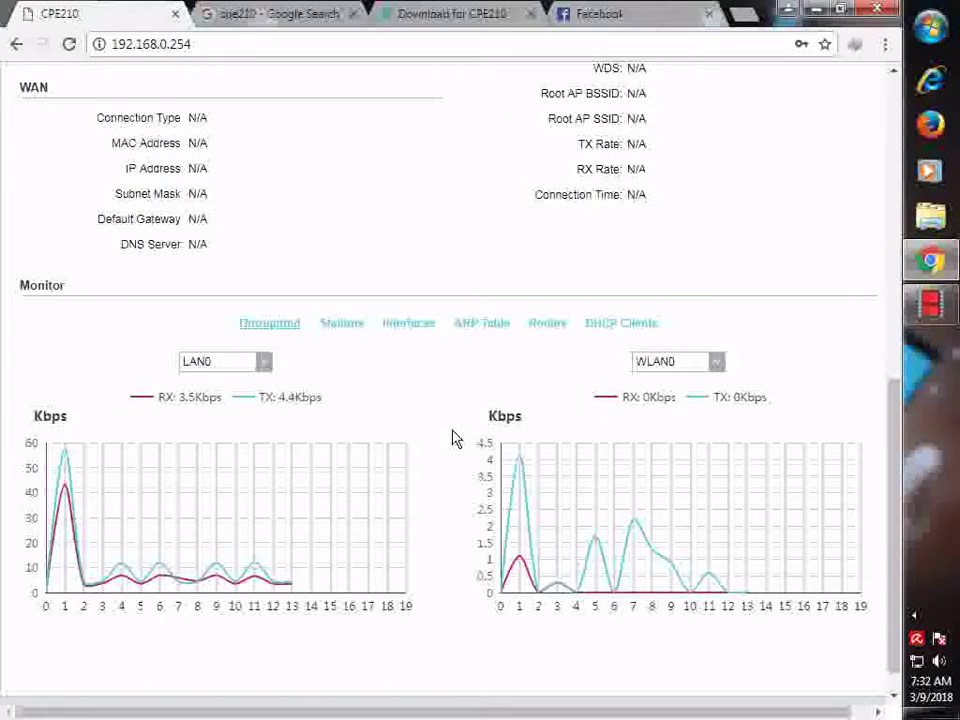
scroll(435, 433, up, 10)
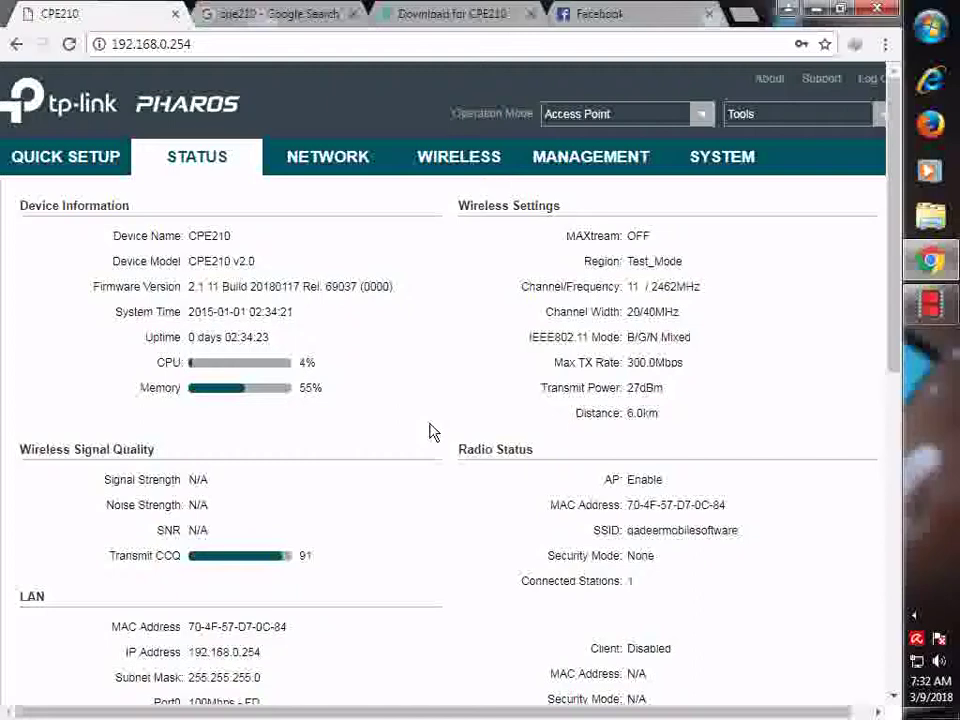
scroll(428, 428, down, 3)
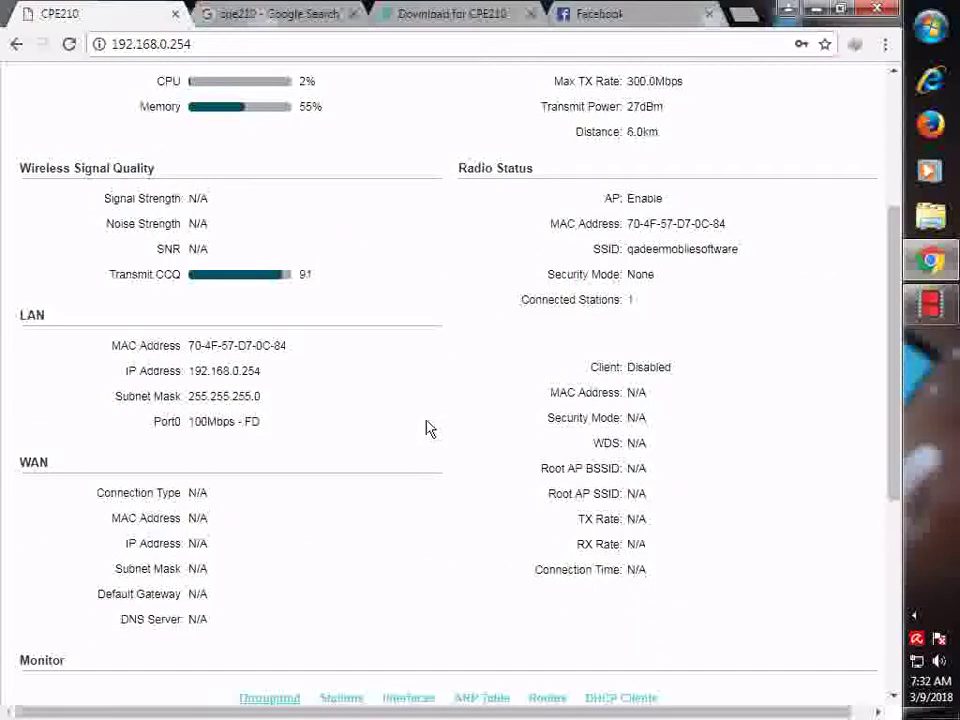
scroll(428, 428, up, 3)
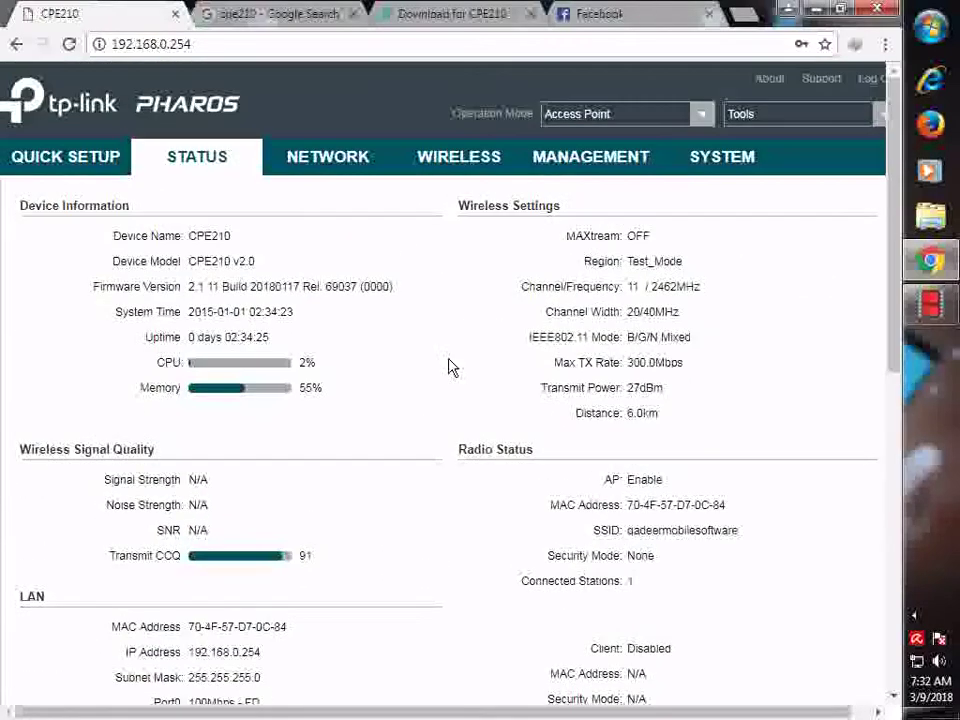
- Revisit the SYSTEM page, then return to the CPE210 download page showing the 2017-09-08 release
click(724, 163)
scroll(551, 456, down, 3)
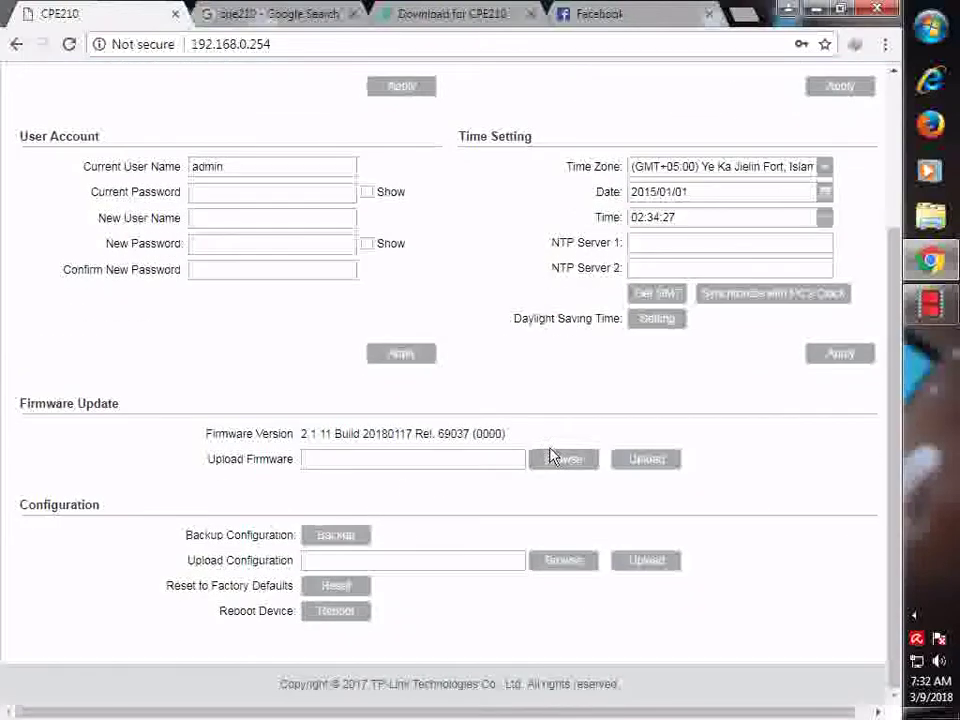
click(440, 13)
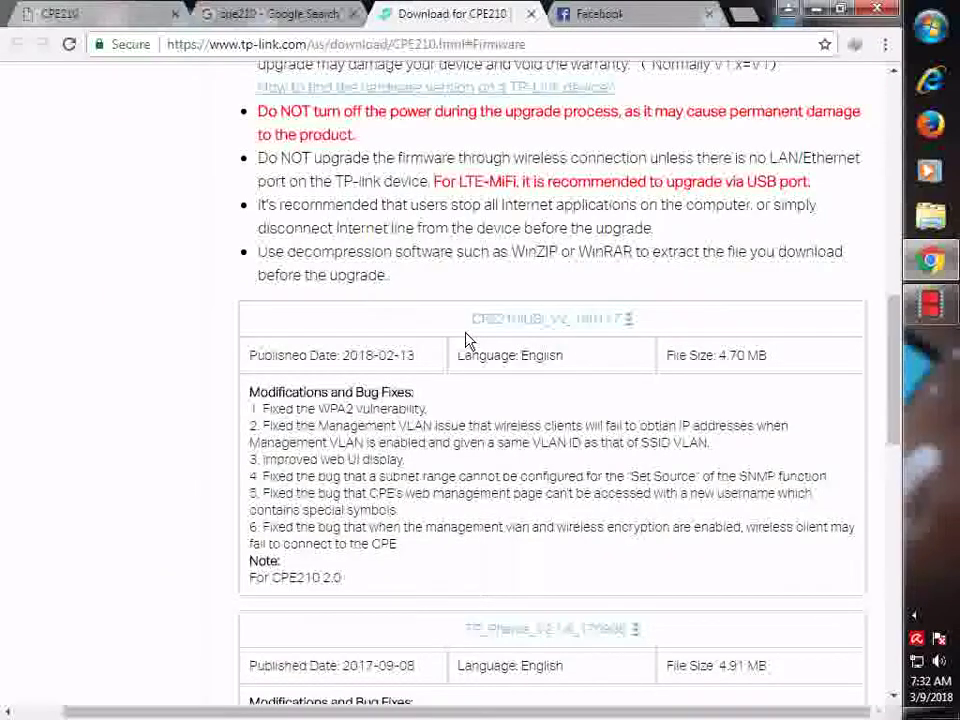